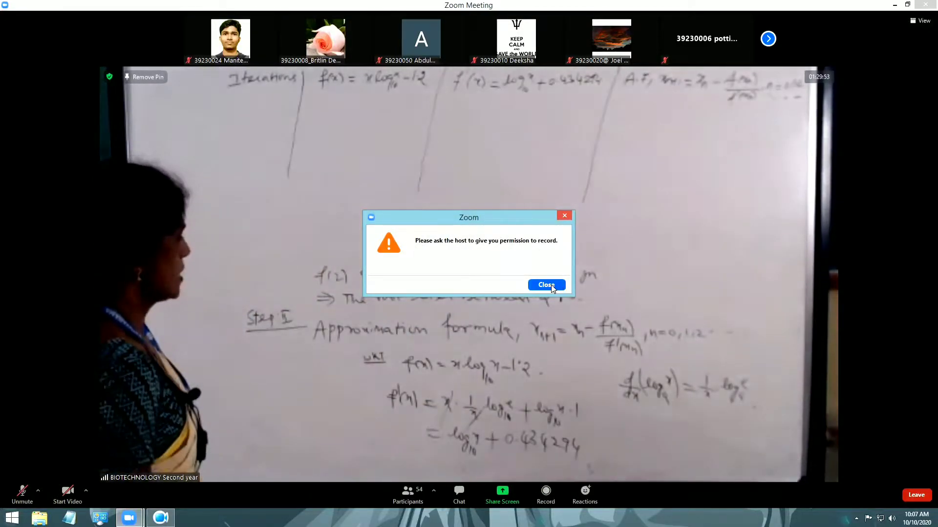
- Dismiss Zoom's host-permission recording warning and minimise the meeting to its mini window
{"action": "left_click", "coordinate": [551, 285]}
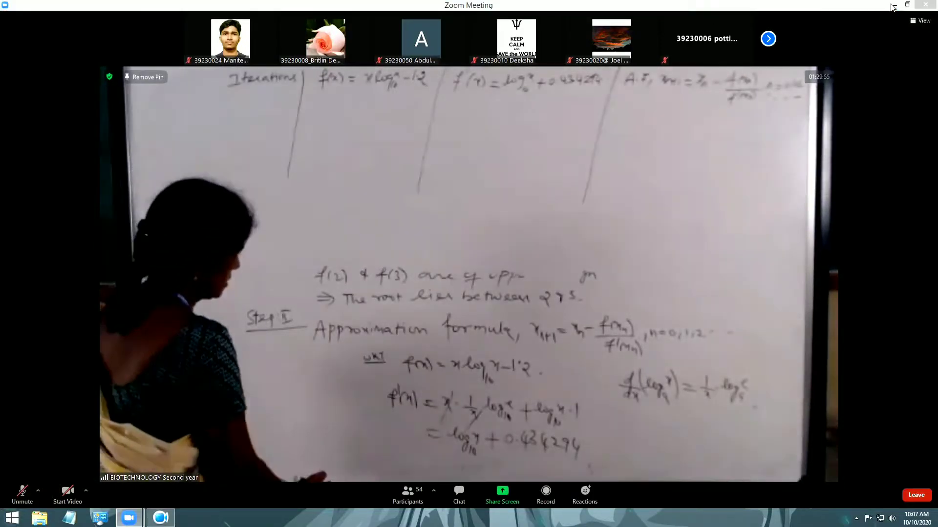
{"action": "left_click", "coordinate": [894, 5]}
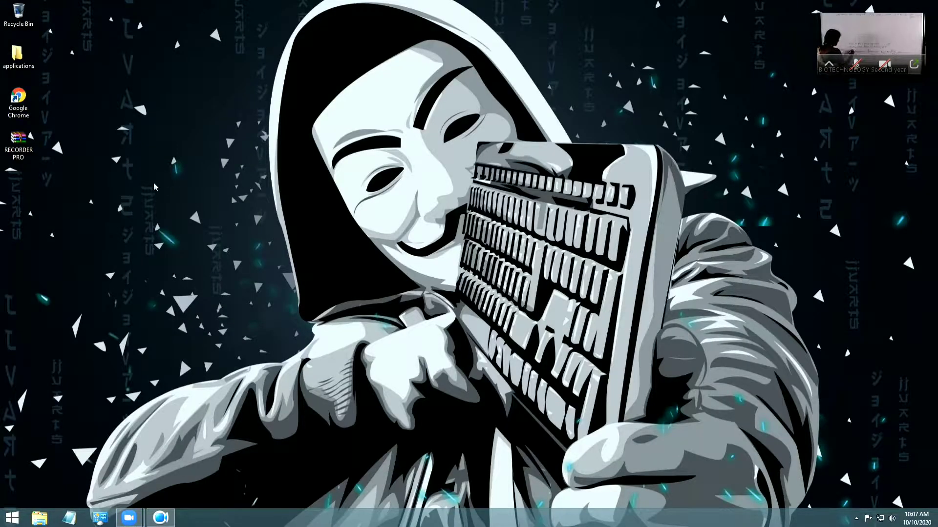
- Extract RECORDER PRO.rar onto the desktop, supplying the archive password
{"action": "right_click", "coordinate": [17, 142]}
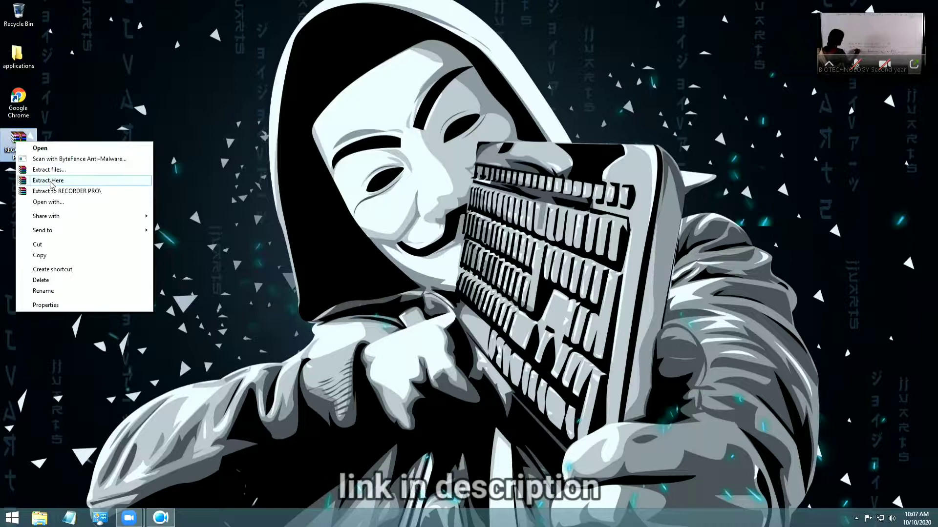
{"action": "left_click", "coordinate": [54, 181]}
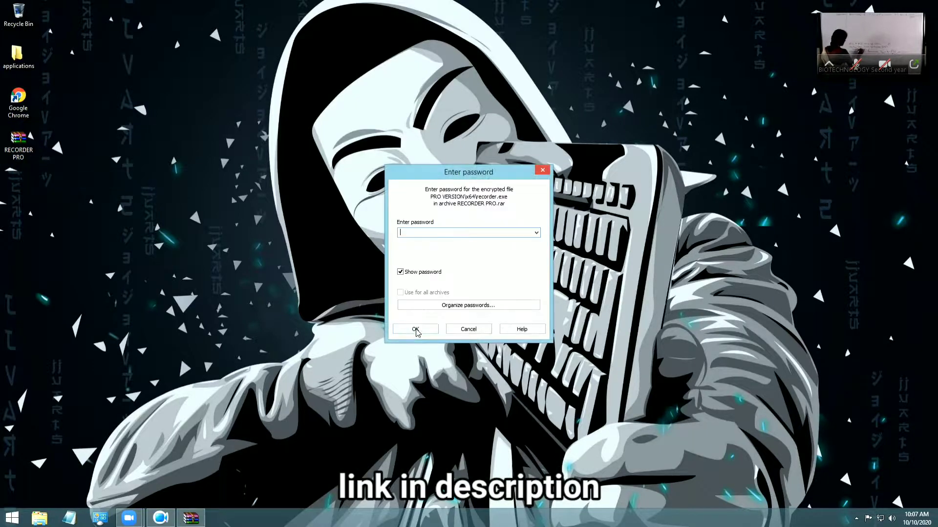
{"action": "type", "text": "te"}
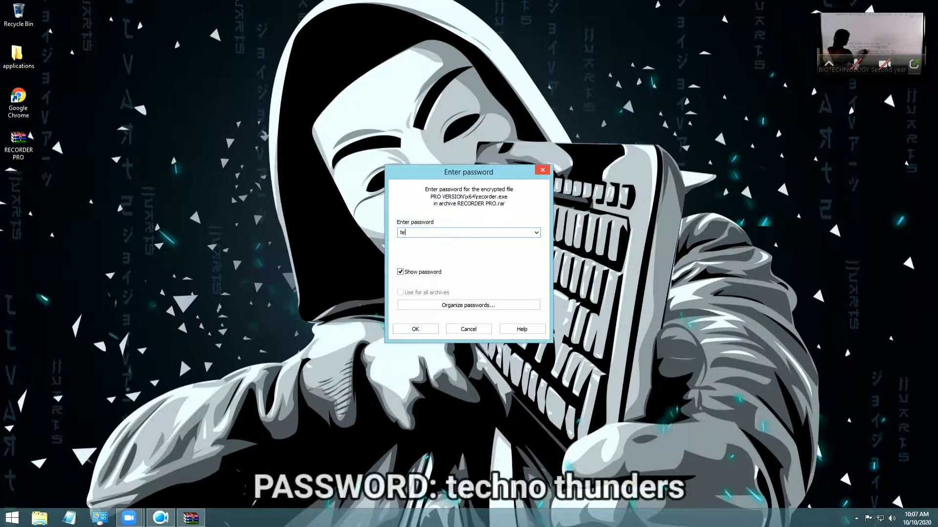
{"action": "type", "text": "chno "}
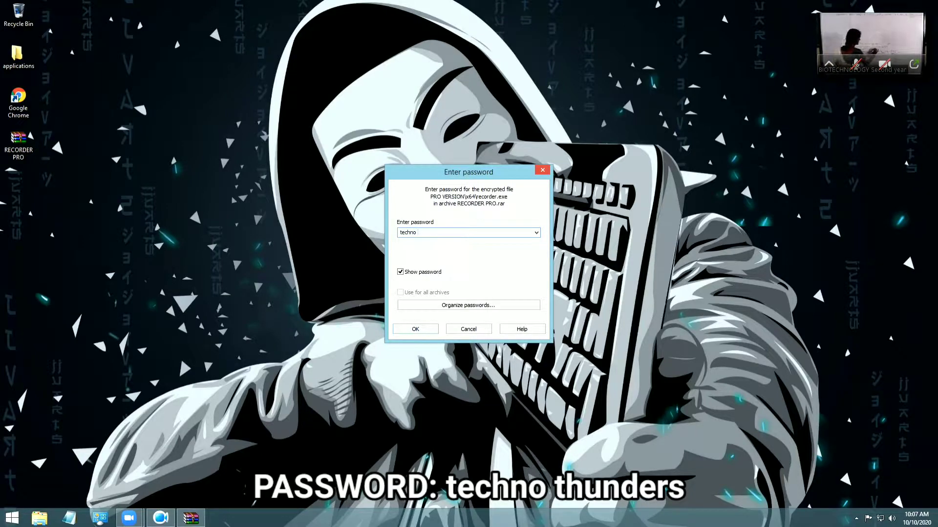
{"action": "type", "text": "thunders"}
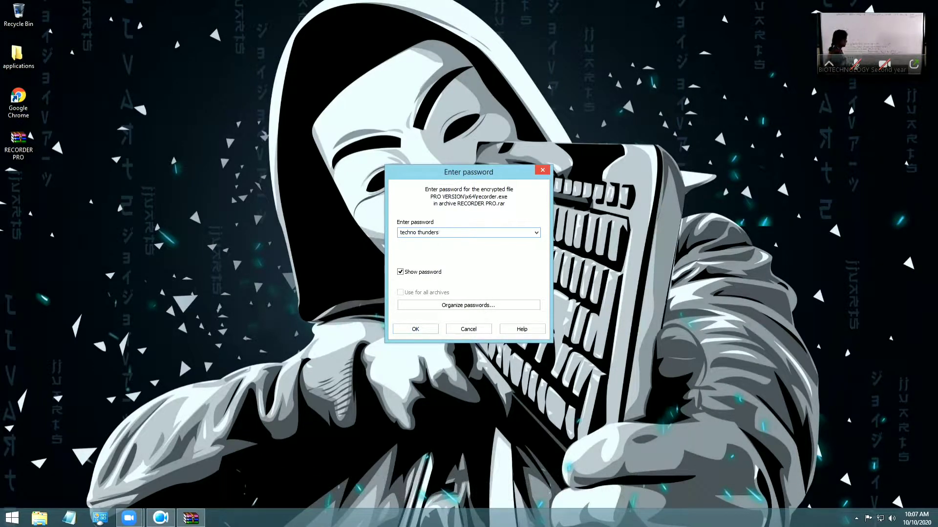
{"action": "left_click", "coordinate": [423, 332]}
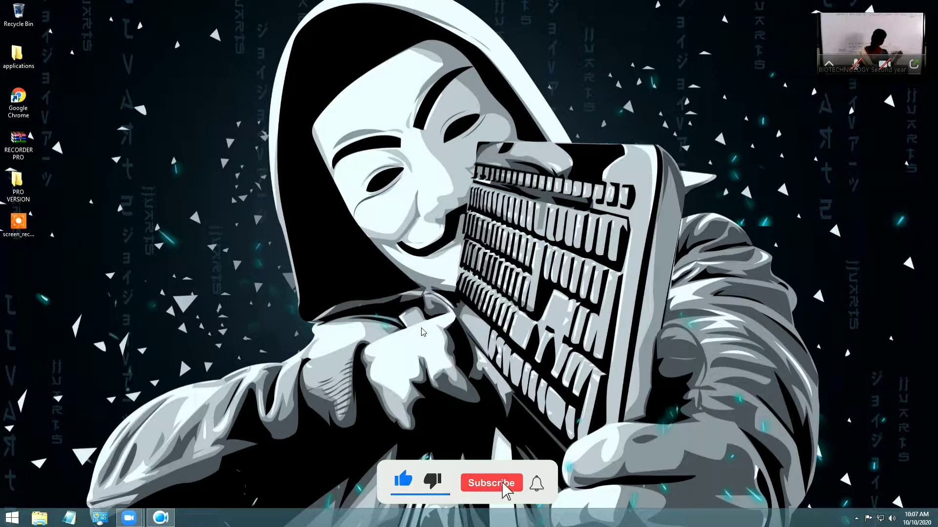
- Refresh the desktop and launch the screen_recorder_setup installer
{"action": "right_click", "coordinate": [251, 229]}
{"action": "left_click", "coordinate": [275, 257]}
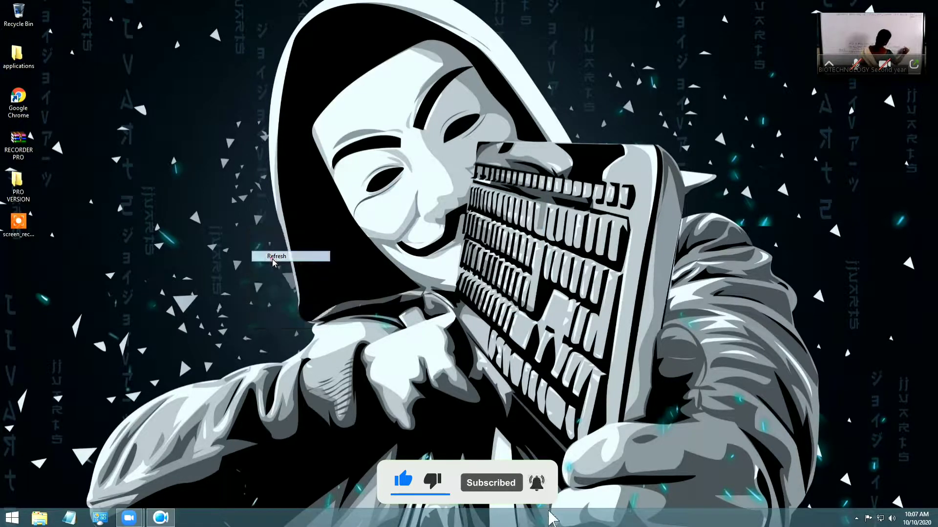
{"action": "left_click", "coordinate": [21, 224]}
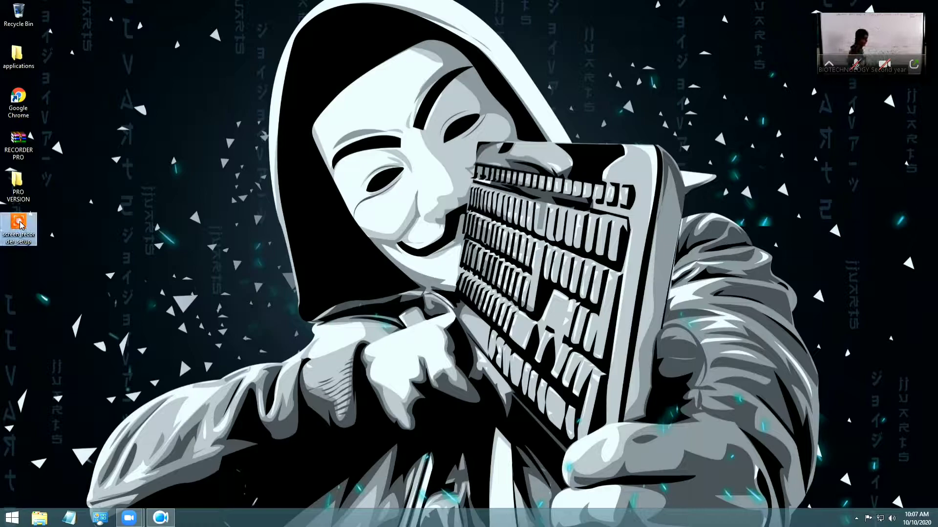
{"action": "double_click", "coordinate": [21, 226]}
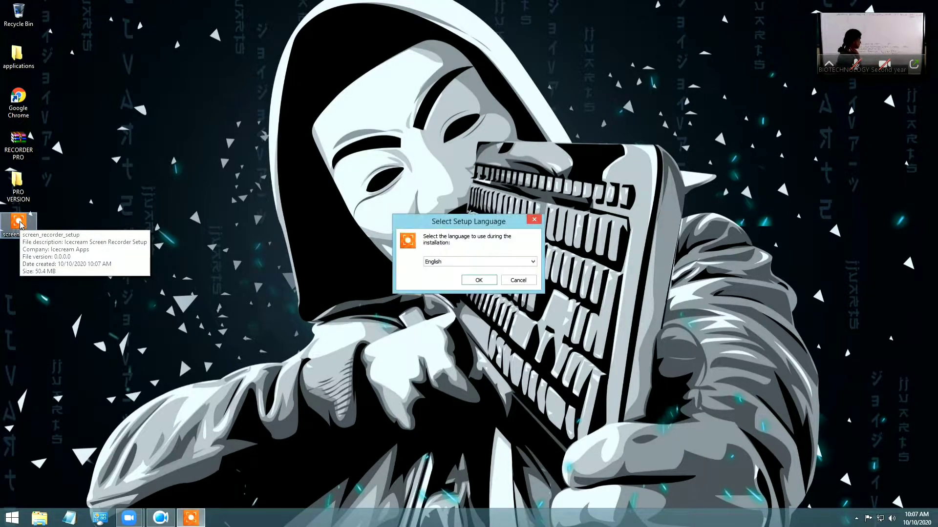
- Install in English, accepting the license and existing folder, and skip the newsletter page
{"action": "left_click", "coordinate": [478, 279]}
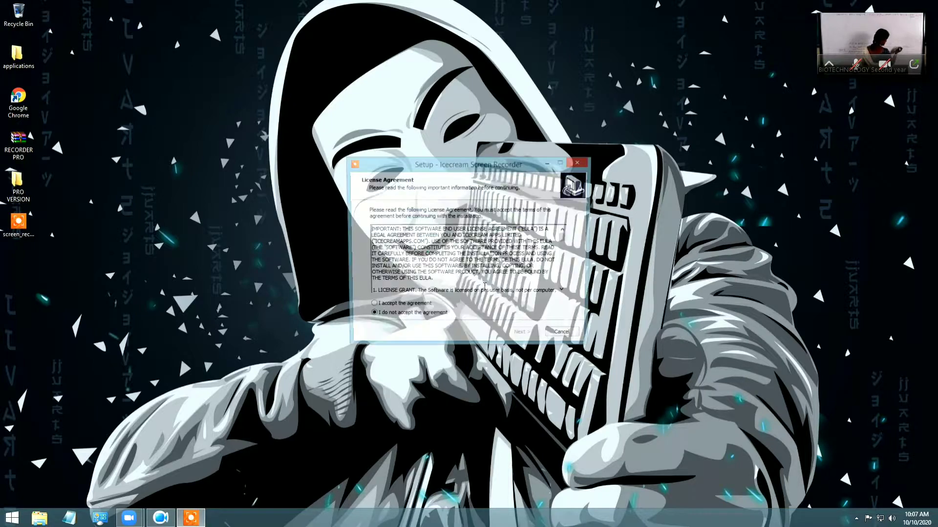
{"action": "left_click", "coordinate": [371, 307]}
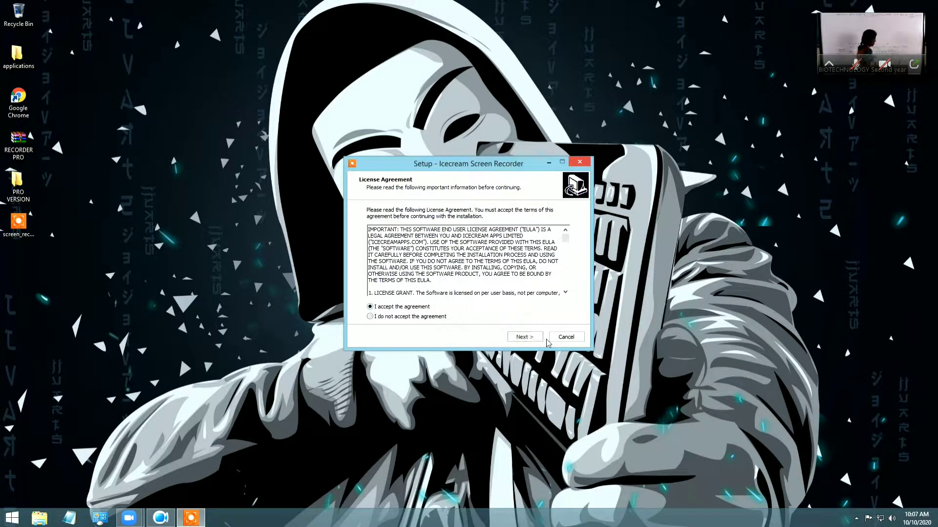
{"action": "left_click", "coordinate": [522, 337]}
{"action": "left_click", "coordinate": [522, 337]}
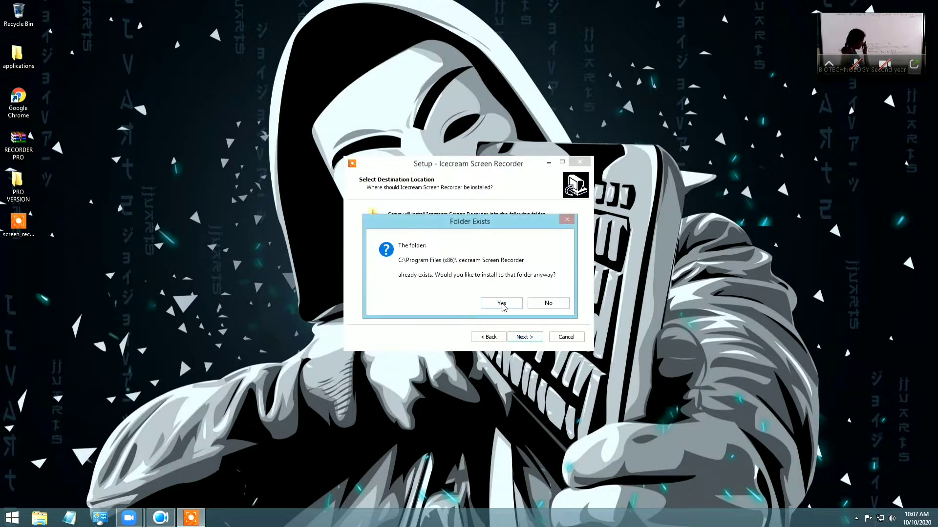
{"action": "left_click", "coordinate": [494, 302]}
{"action": "left_click", "coordinate": [521, 337]}
{"action": "left_click", "coordinate": [521, 337]}
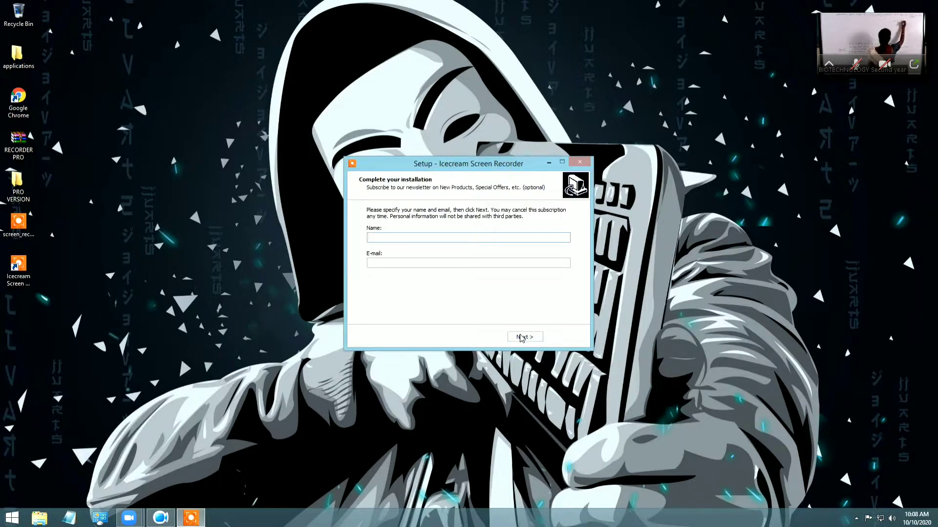
{"action": "left_click", "coordinate": [521, 338]}
- Finish setup, close the browser thank-you page, clear the recording history and close the recorder
{"action": "left_click", "coordinate": [524, 337]}
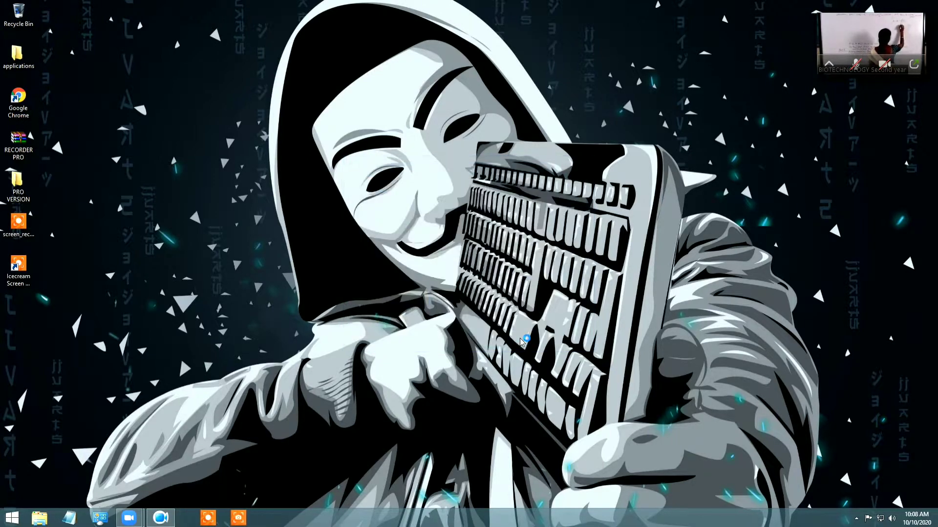
{"action": "left_click", "coordinate": [448, 8]}
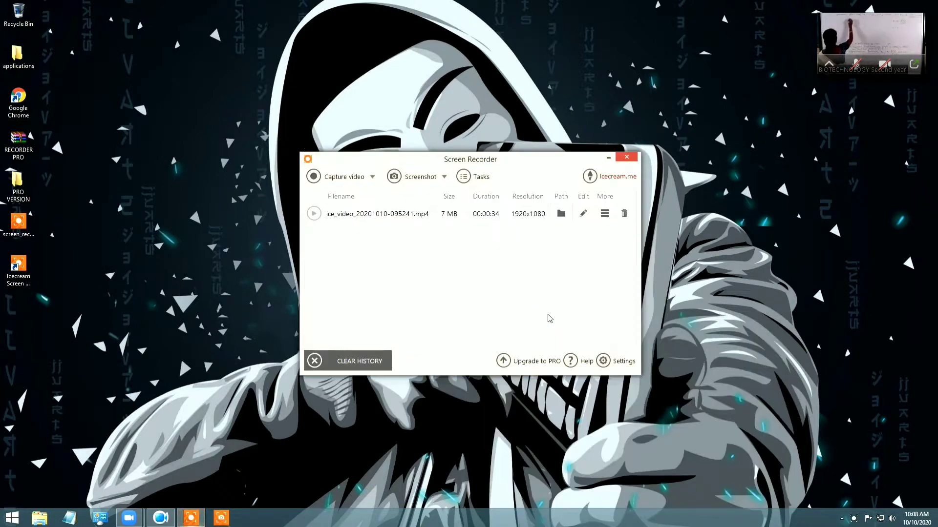
{"action": "left_click", "coordinate": [623, 215]}
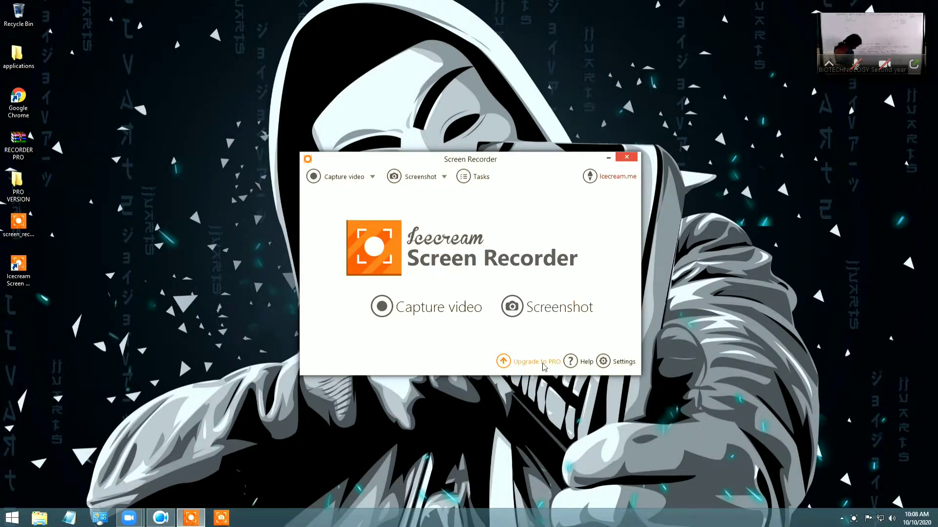
{"action": "left_click", "coordinate": [627, 157]}
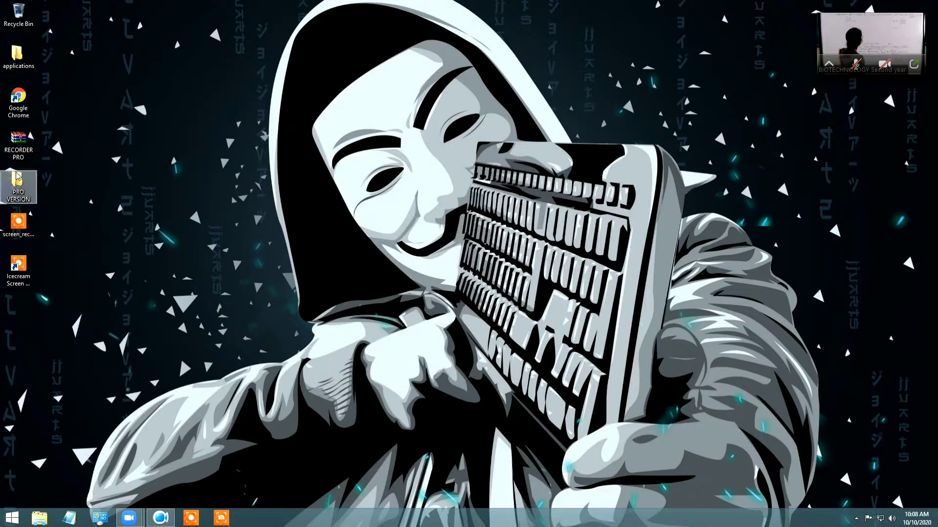
- Copy recorder.exe from the PRO VERSION x64 folder
{"action": "double_click", "coordinate": [14, 187]}
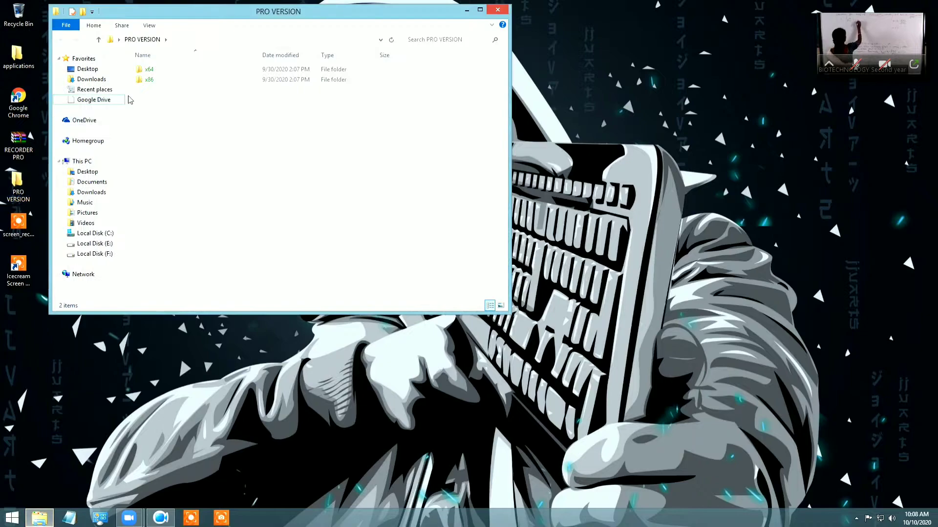
{"action": "right_click", "coordinate": [149, 73]}
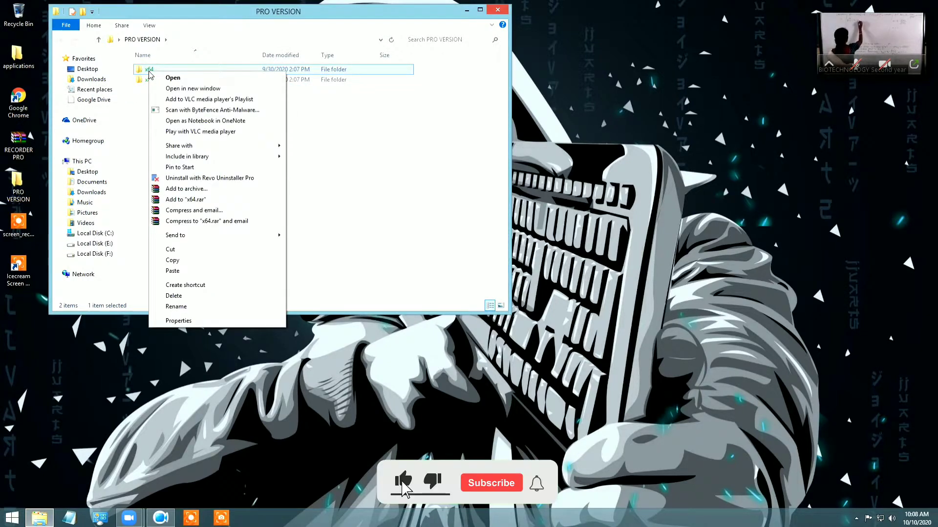
{"action": "key", "text": "Escape"}
{"action": "double_click", "coordinate": [149, 73]}
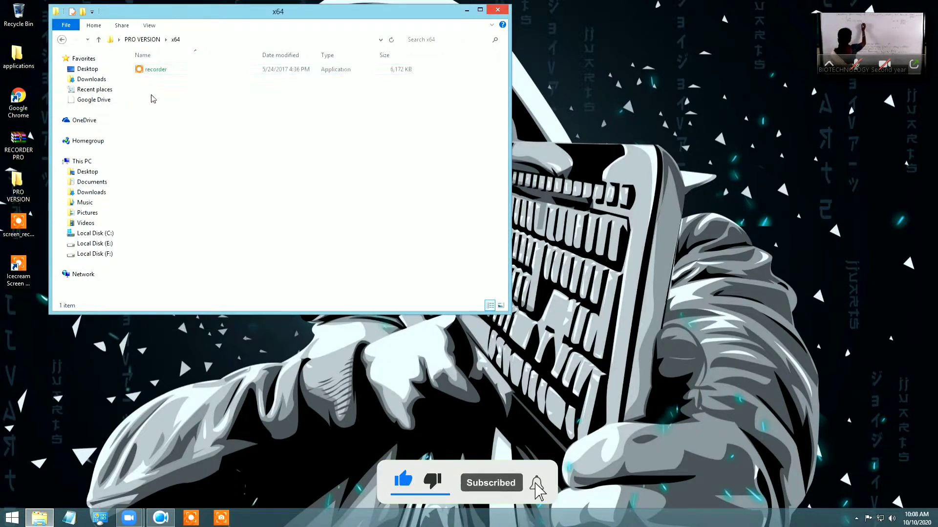
{"action": "right_click", "coordinate": [164, 72]}
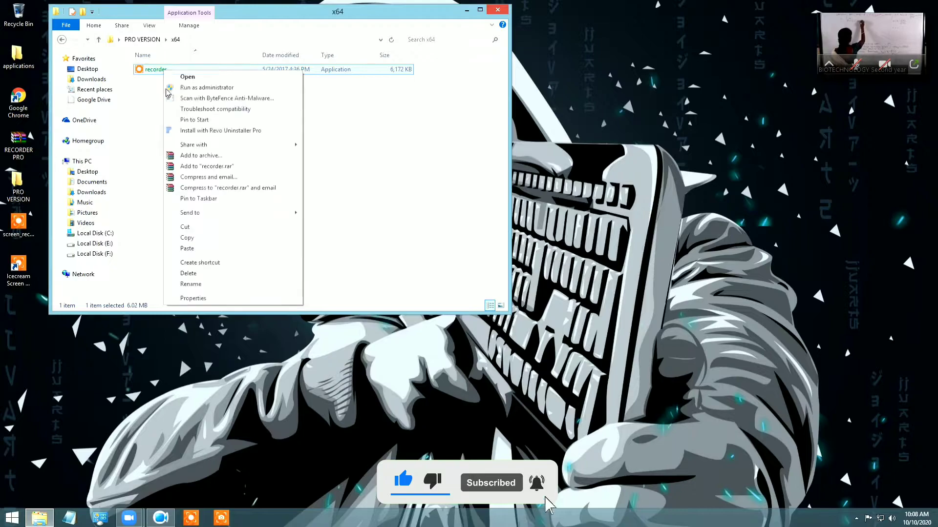
{"action": "left_click", "coordinate": [190, 239]}
{"action": "left_click", "coordinate": [497, 10]}
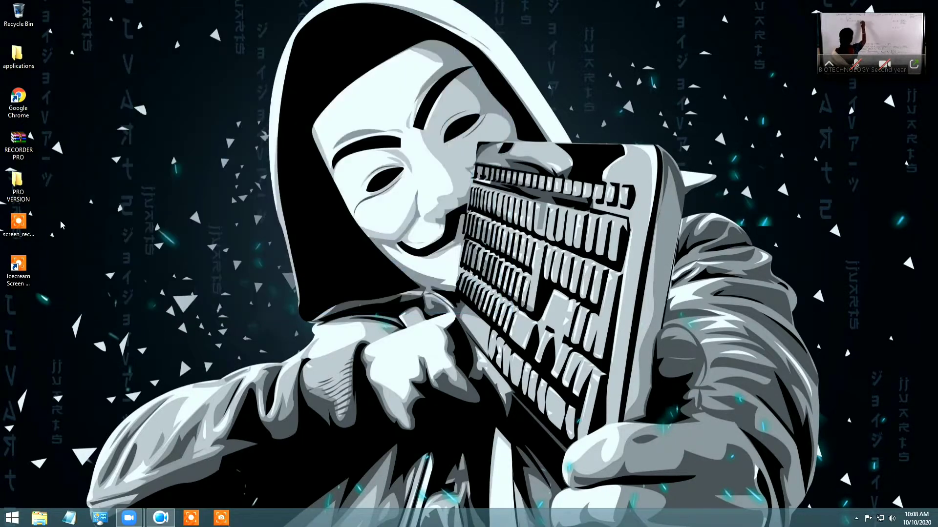
- Paste it into the Icecream Screen Recorder program folder, replacing the existing recorder.exe
{"action": "right_click", "coordinate": [21, 267]}
{"action": "left_click", "coordinate": [46, 284]}
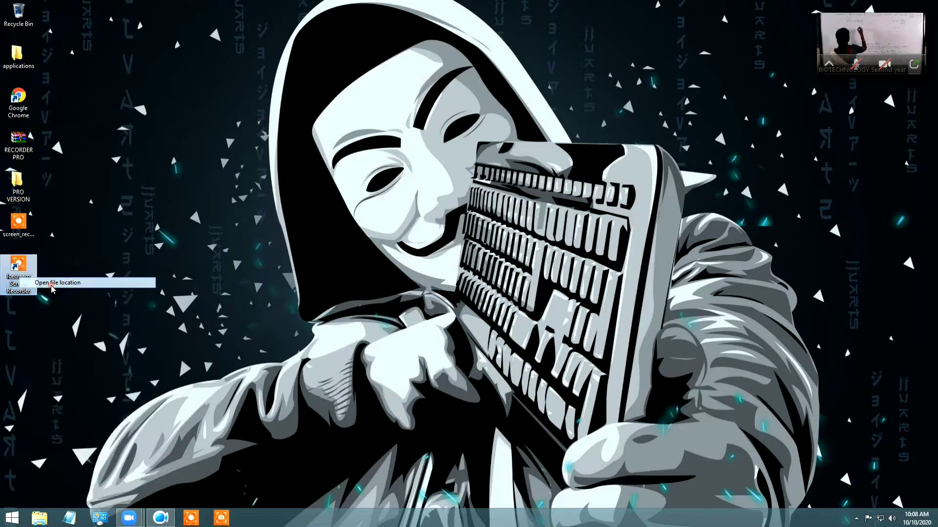
{"action": "left_click", "coordinate": [459, 126]}
{"action": "right_click", "coordinate": [453, 121]}
{"action": "left_click", "coordinate": [474, 164]}
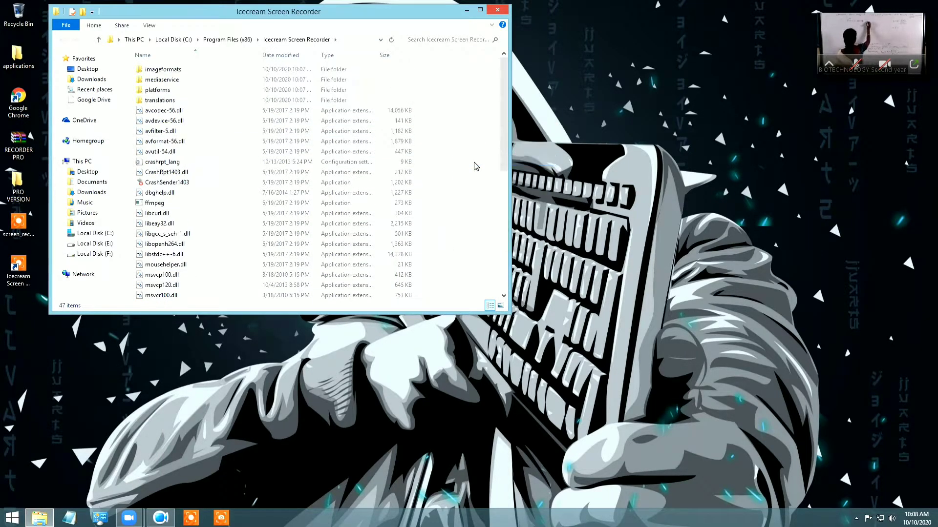
{"action": "right_click", "coordinate": [451, 156]}
{"action": "left_click", "coordinate": [476, 224]}
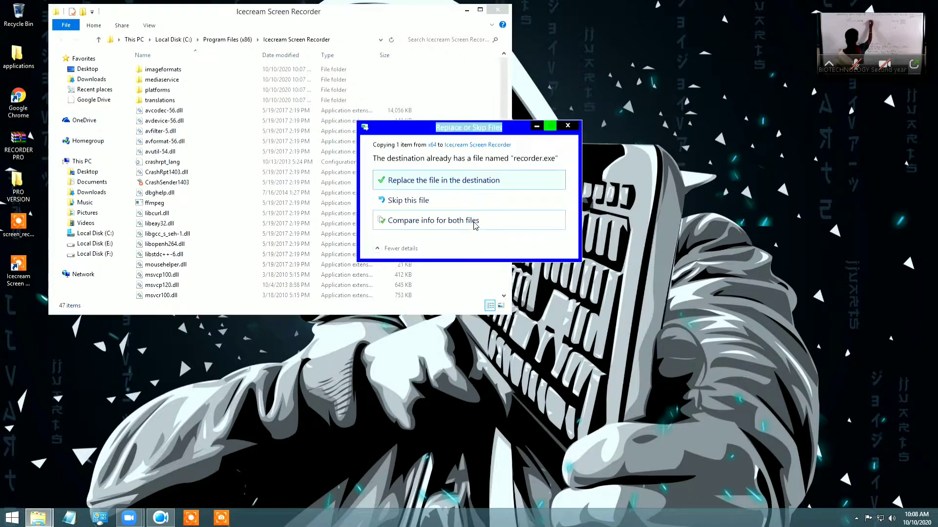
{"action": "left_click", "coordinate": [439, 183]}
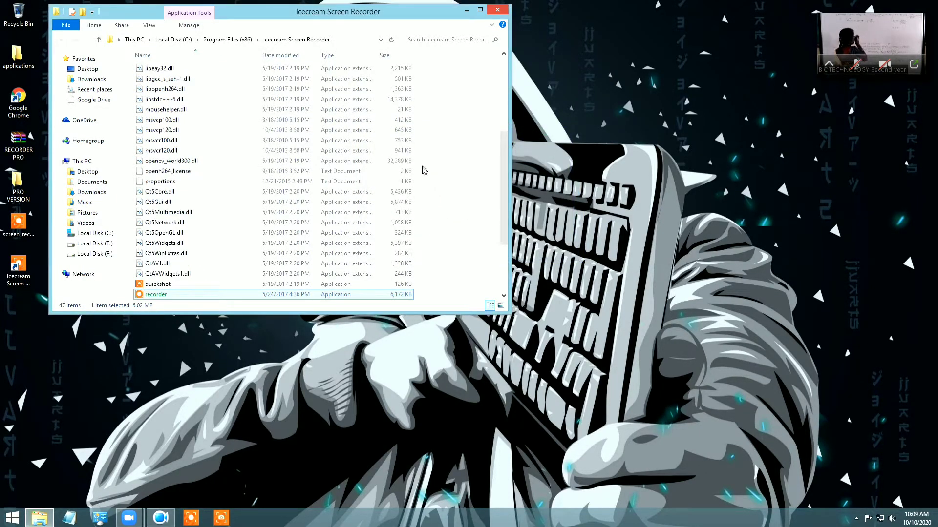
- Refresh the program folder listing and close File Explorer
{"action": "right_click", "coordinate": [423, 170]}
{"action": "left_click", "coordinate": [440, 206]}
{"action": "right_click", "coordinate": [450, 213]}
{"action": "left_click", "coordinate": [463, 242]}
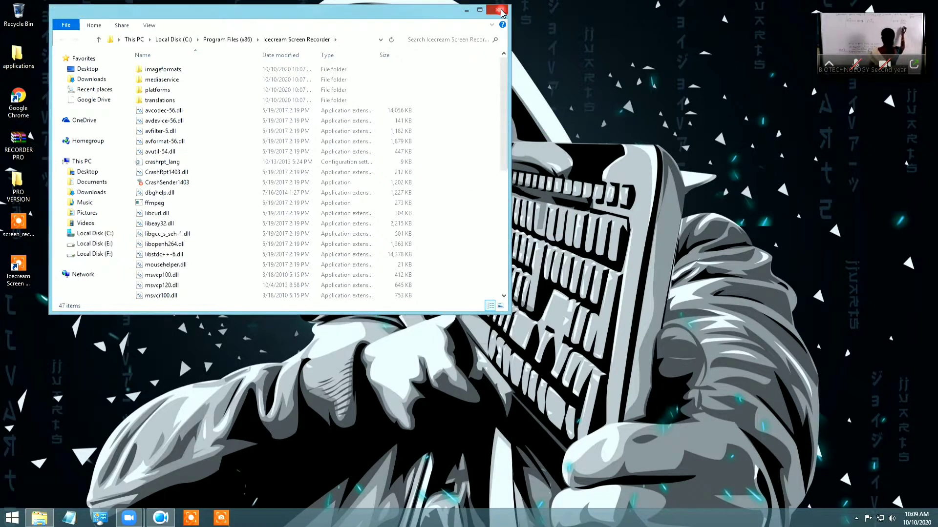
{"action": "left_click", "coordinate": [501, 13]}
{"action": "right_click", "coordinate": [312, 157]}
- Launch Icecream Screen Recorder and restore the Zoom meeting to full size behind it
{"action": "left_click", "coordinate": [323, 185]}
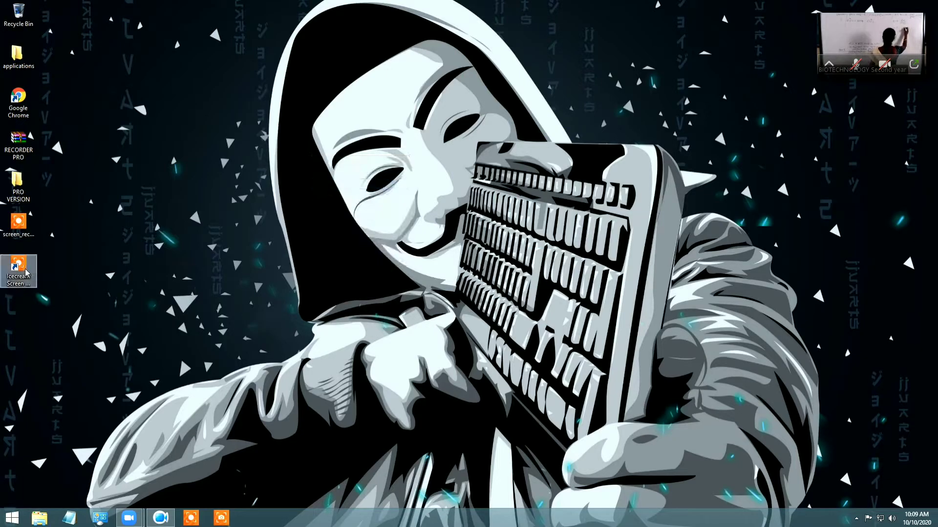
{"action": "double_click", "coordinate": [21, 268]}
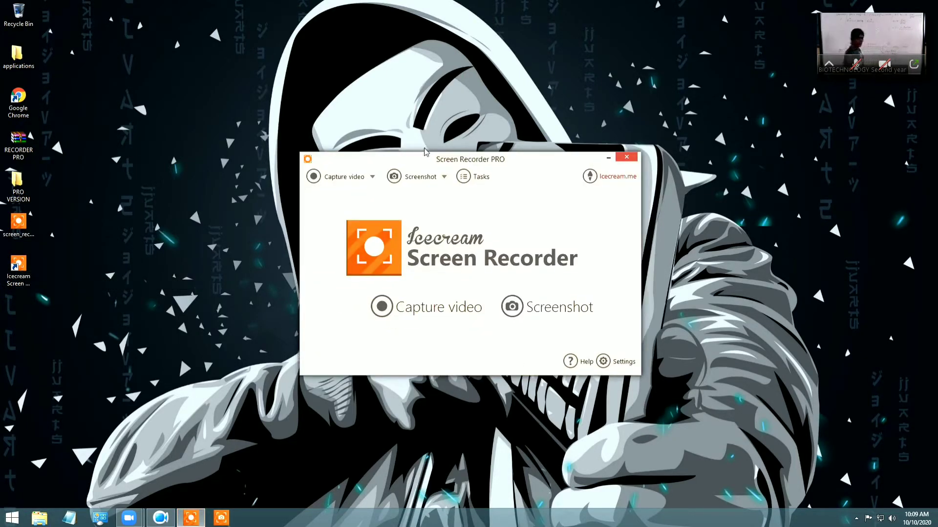
{"action": "left_click", "coordinate": [457, 160]}
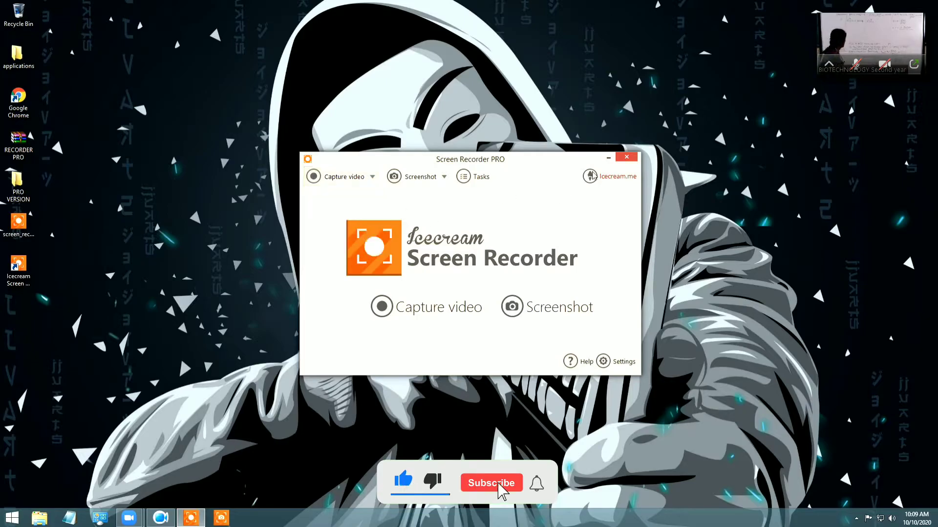
{"action": "left_click", "coordinate": [608, 158]}
{"action": "left_click", "coordinate": [914, 64]}
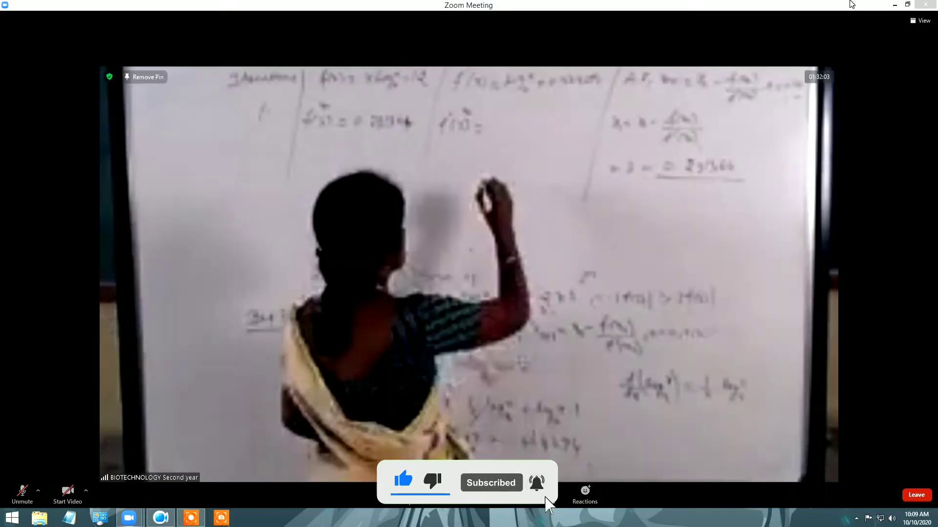
{"action": "left_click", "coordinate": [191, 518]}
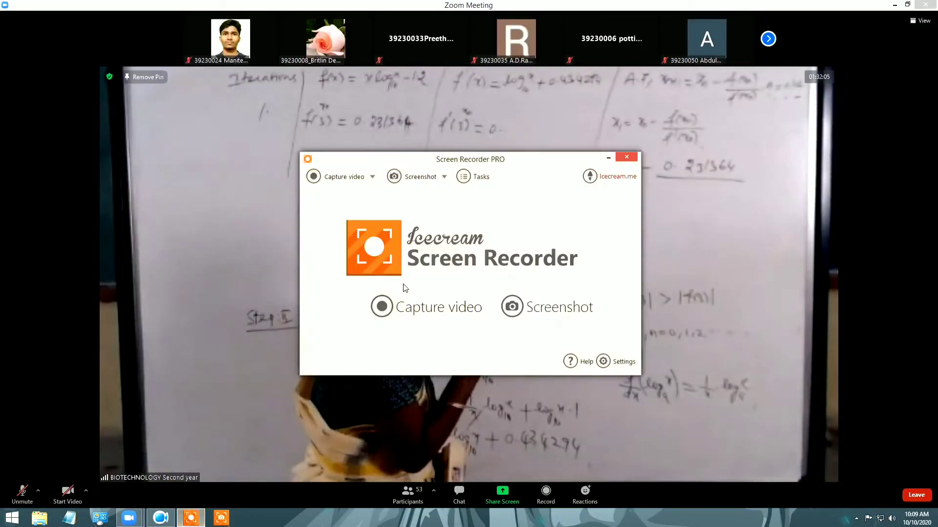
- Capture the full 1920×1080 screen and start recording so the countdown begins
{"action": "mouse_move", "coordinate": [342, 177]}
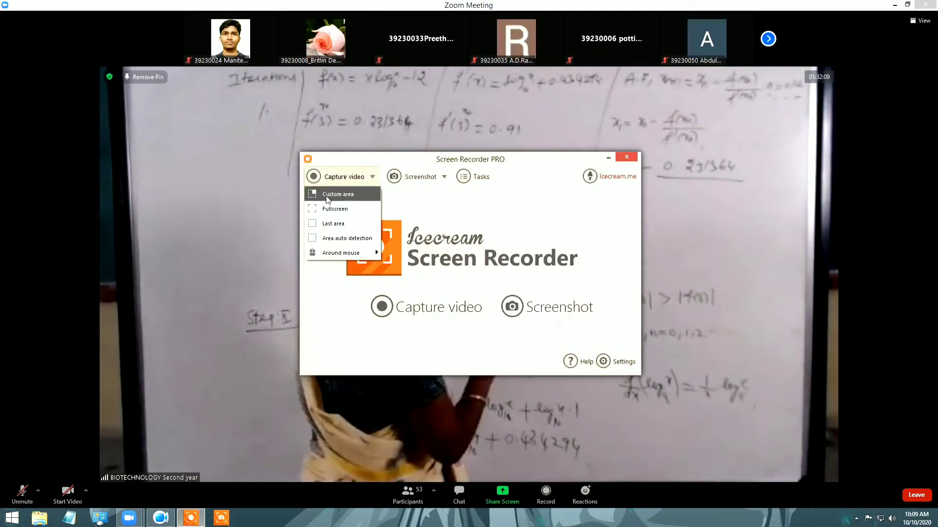
{"action": "left_click", "coordinate": [328, 211]}
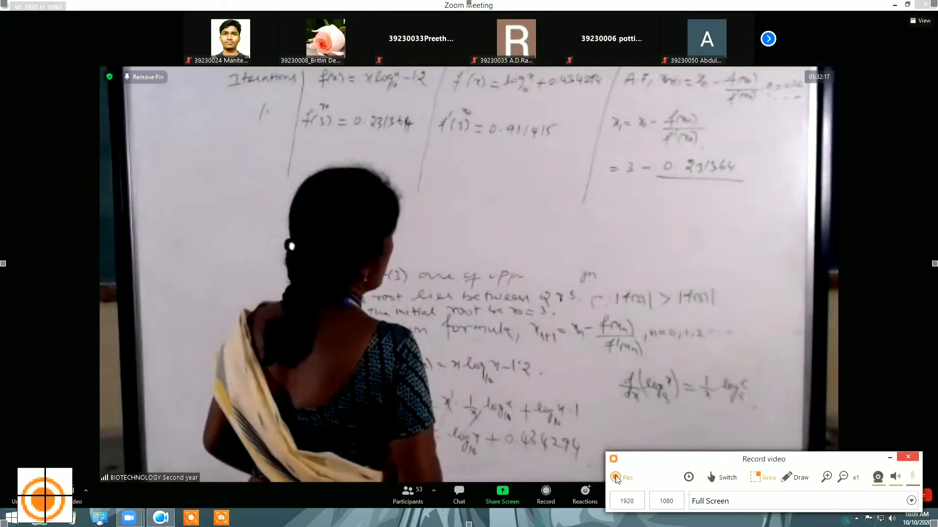
{"action": "left_click", "coordinate": [616, 478]}
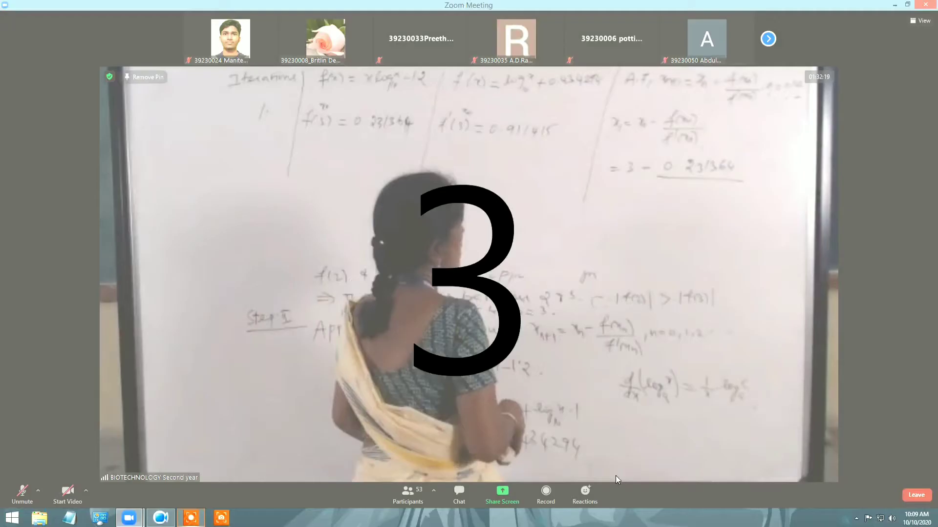